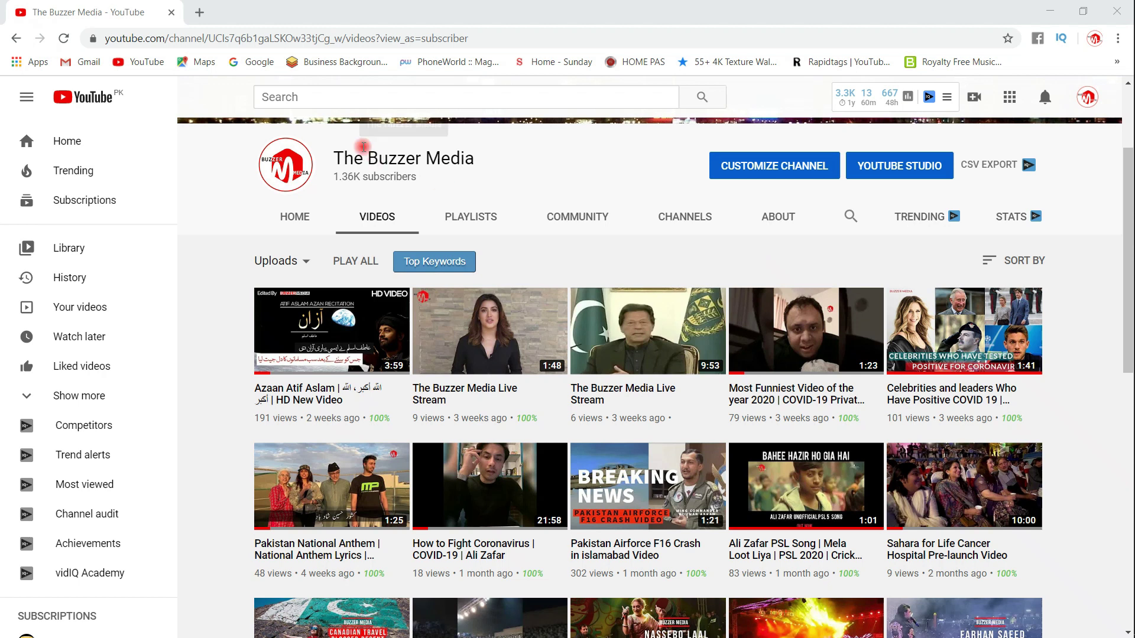
drag(509, 162, 332, 159)
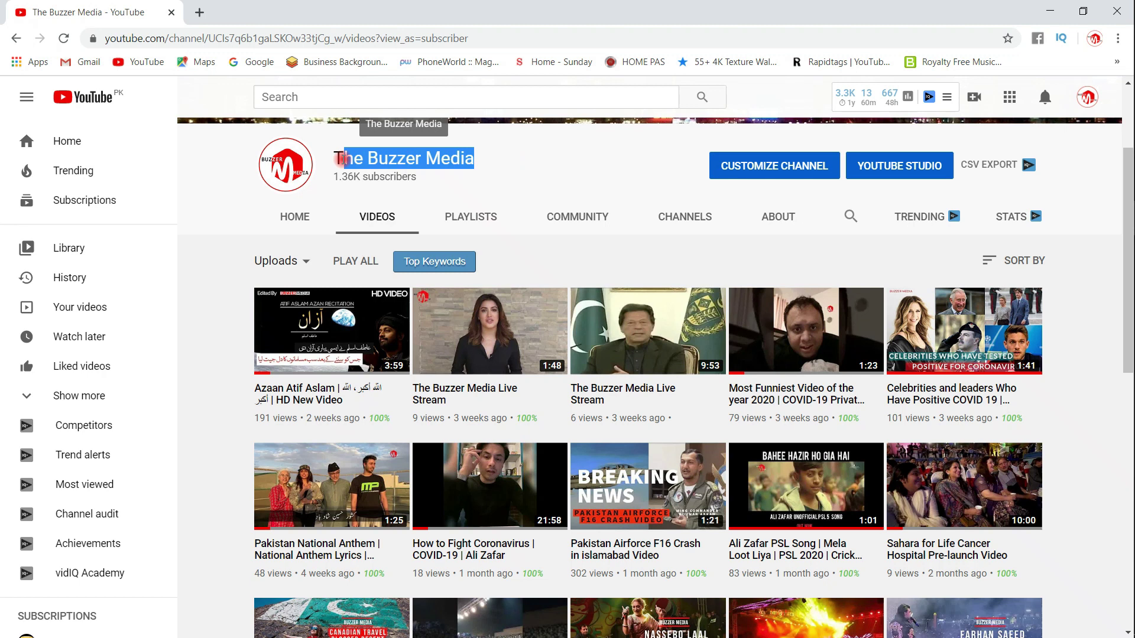
click(521, 173)
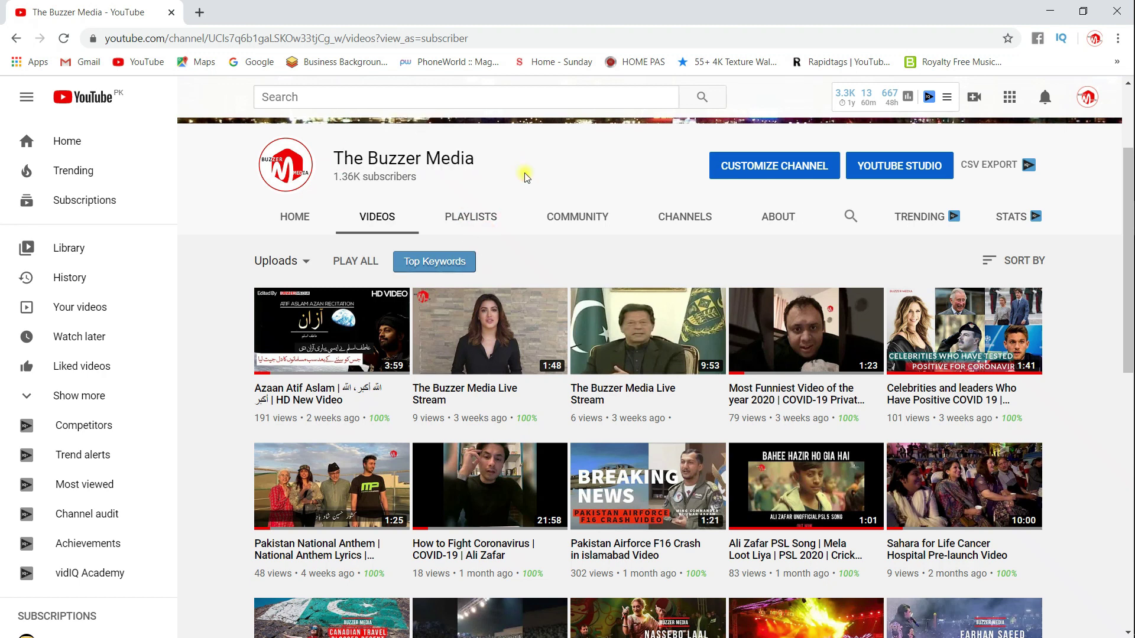
scroll(516, 221, up, 2)
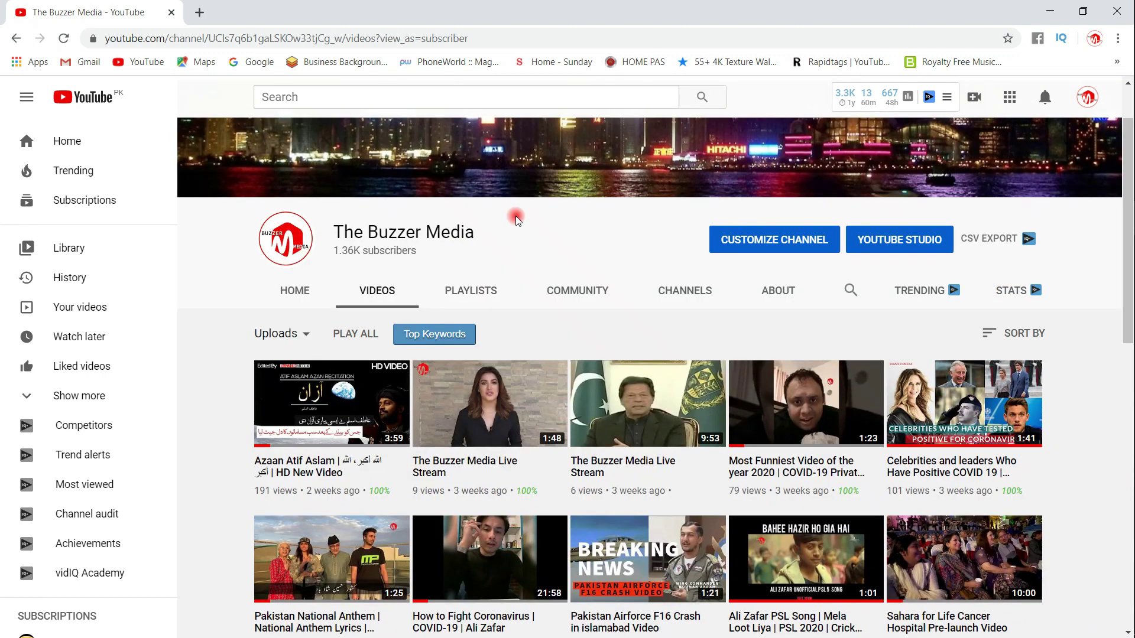
scroll(515, 221, down, 4)
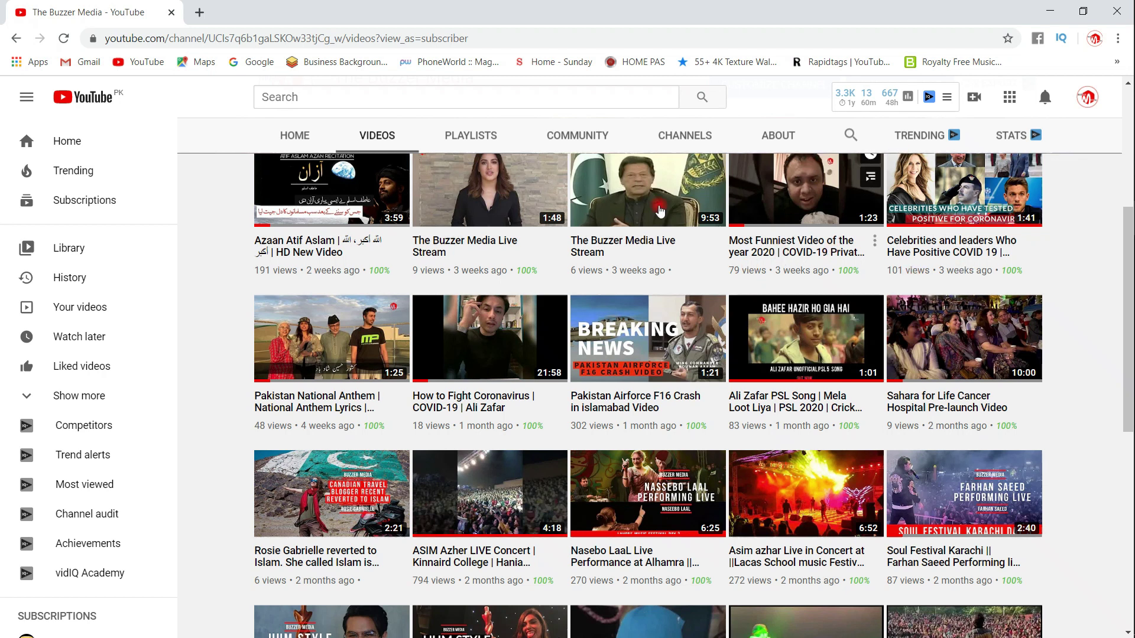
scroll(351, 224, up, 4)
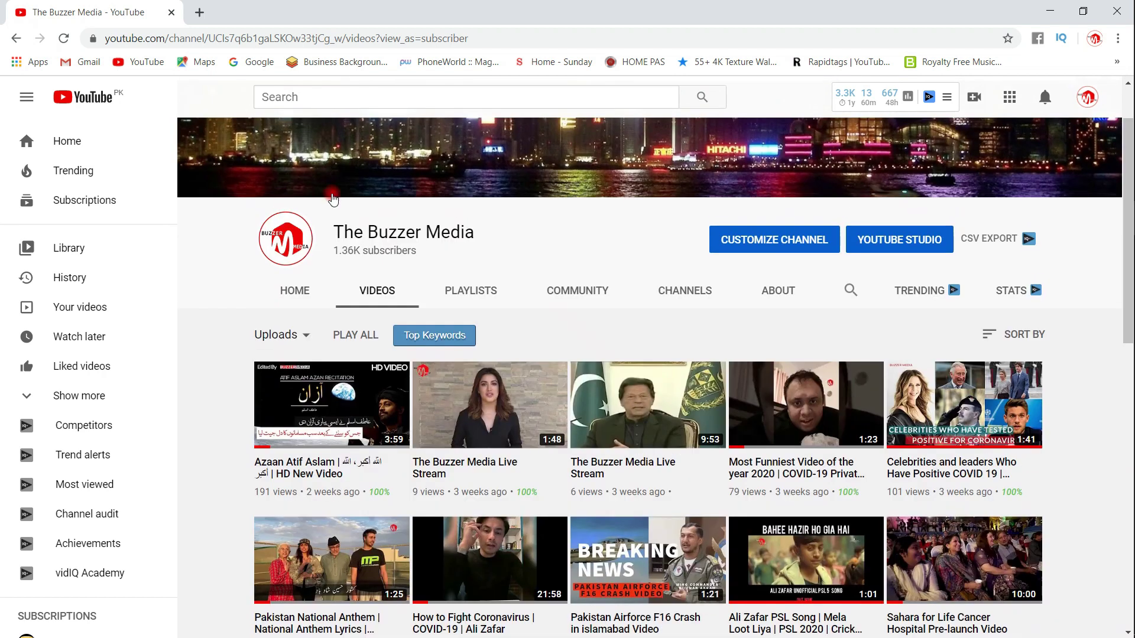
scroll(333, 199, down, 2)
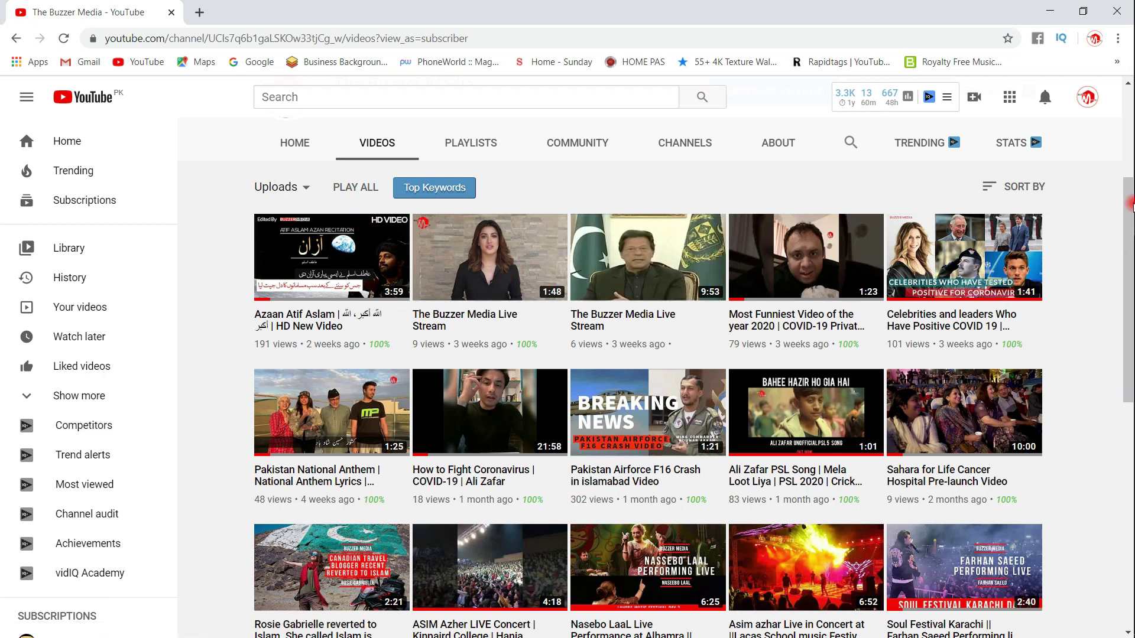
Open the YouTube account settings for The Buzzer Media.
click(1085, 101)
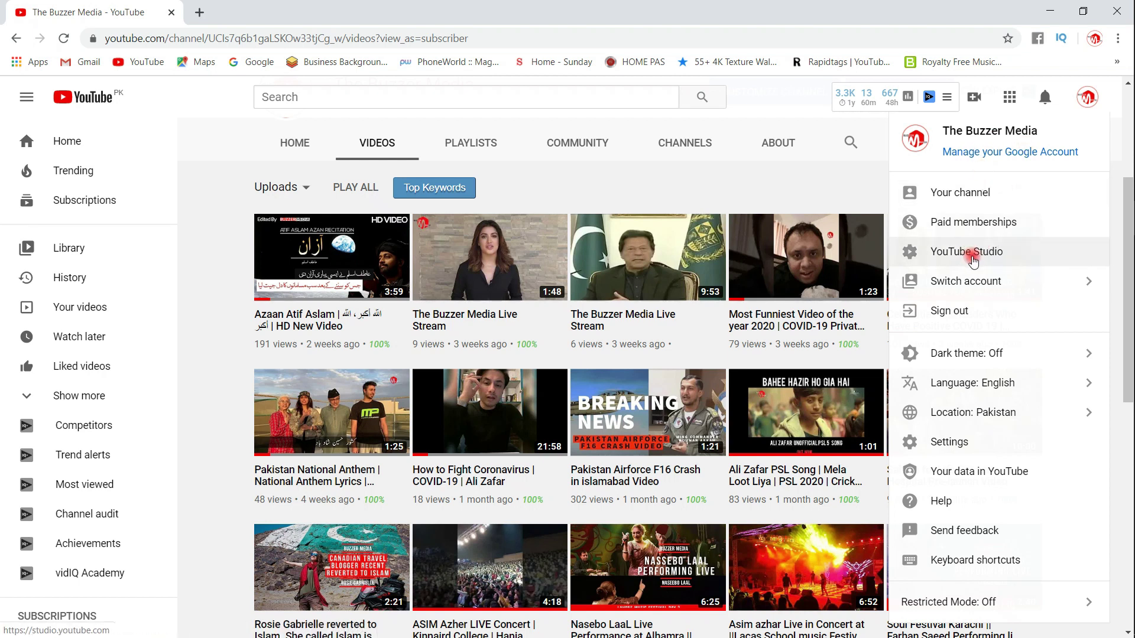
click(953, 445)
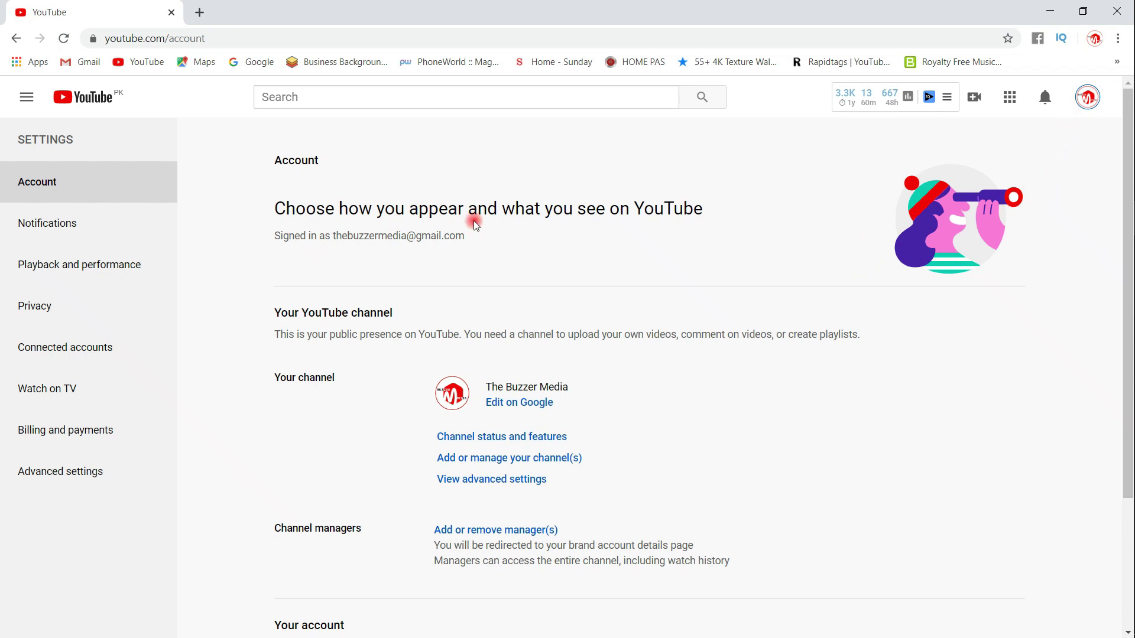
click(33, 106)
scroll(129, 385, down, 5)
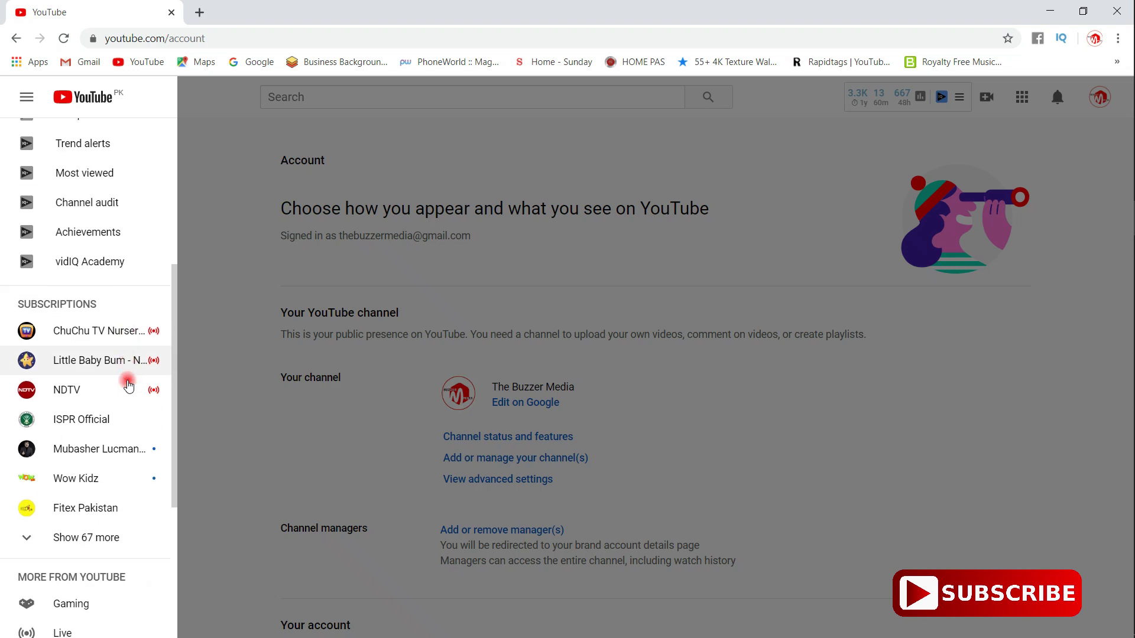
scroll(128, 386, down, 5)
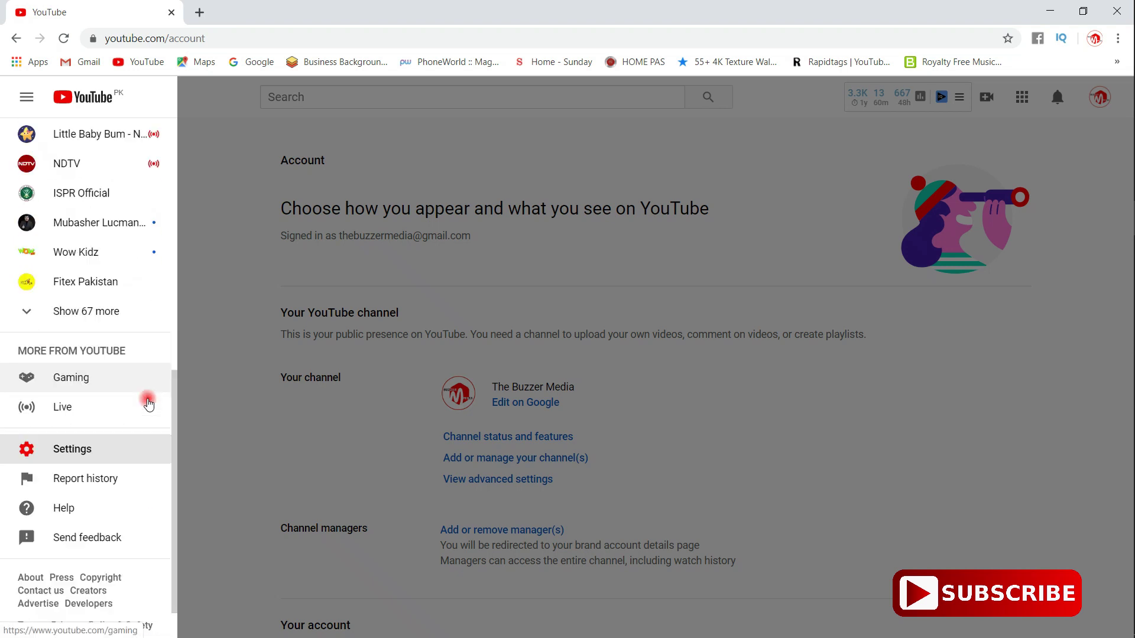
click(264, 431)
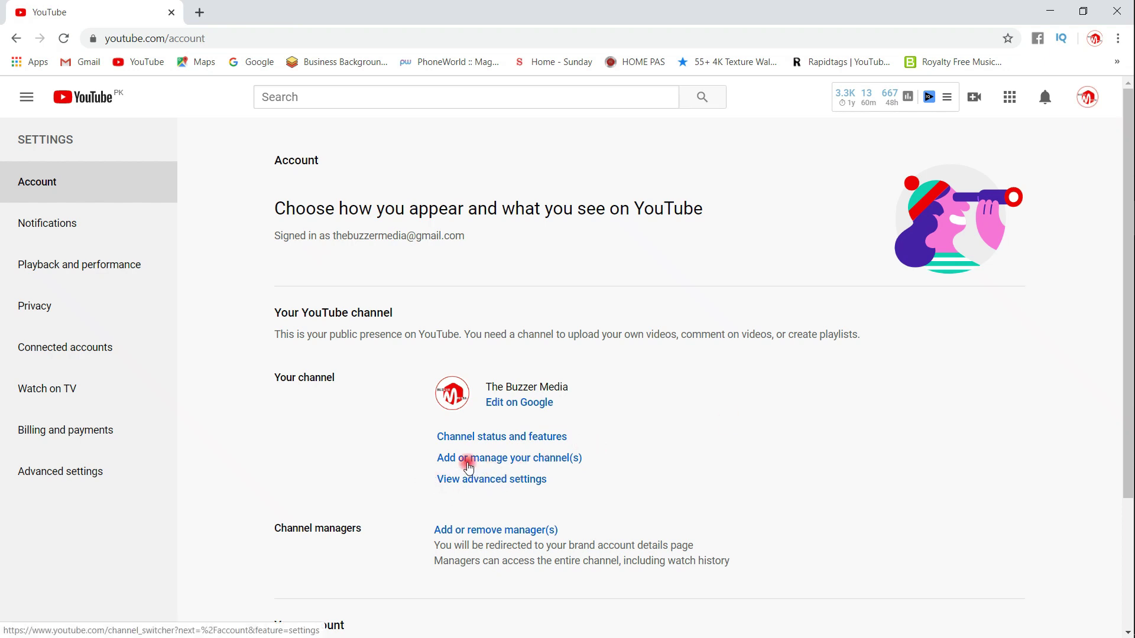
Open the page for adding or managing the account's channels.
click(542, 467)
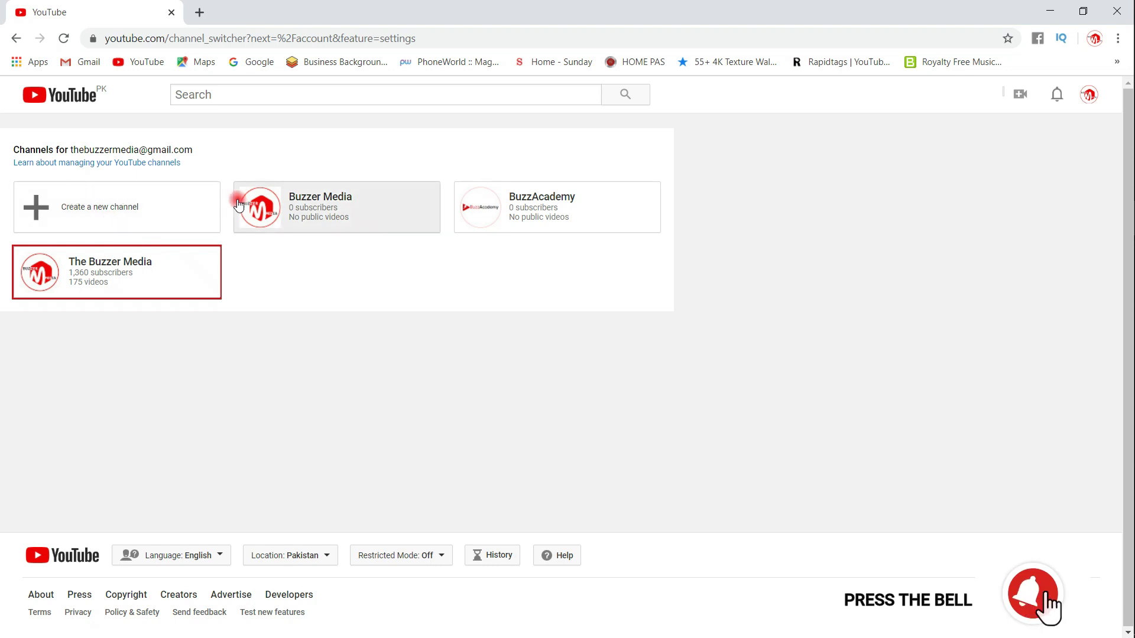
drag(428, 287, 95, 214)
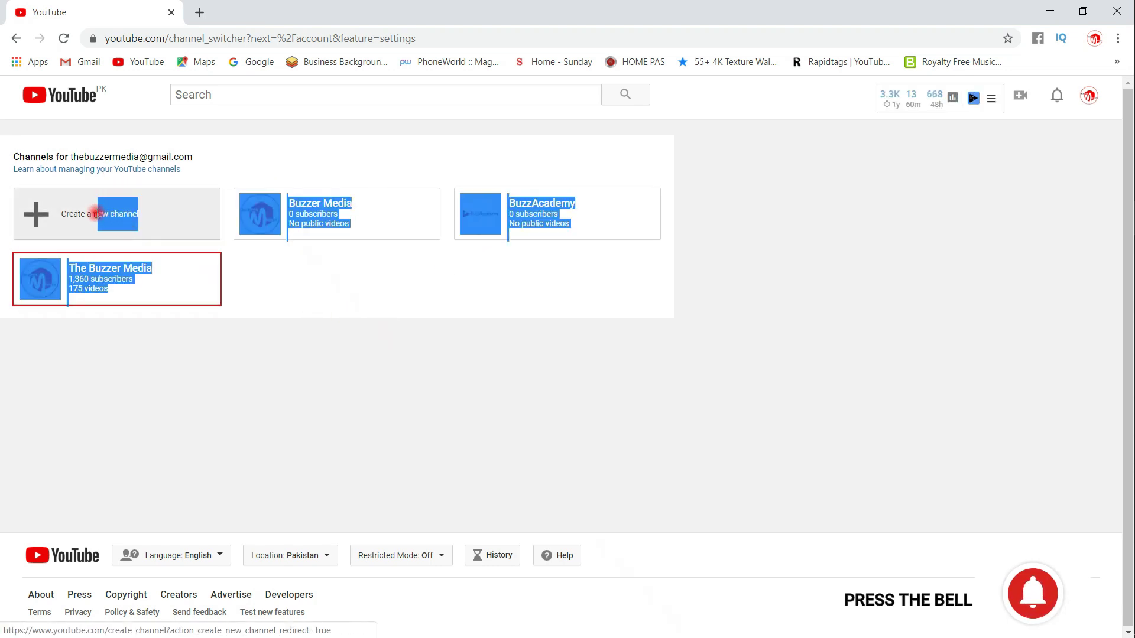
click(333, 291)
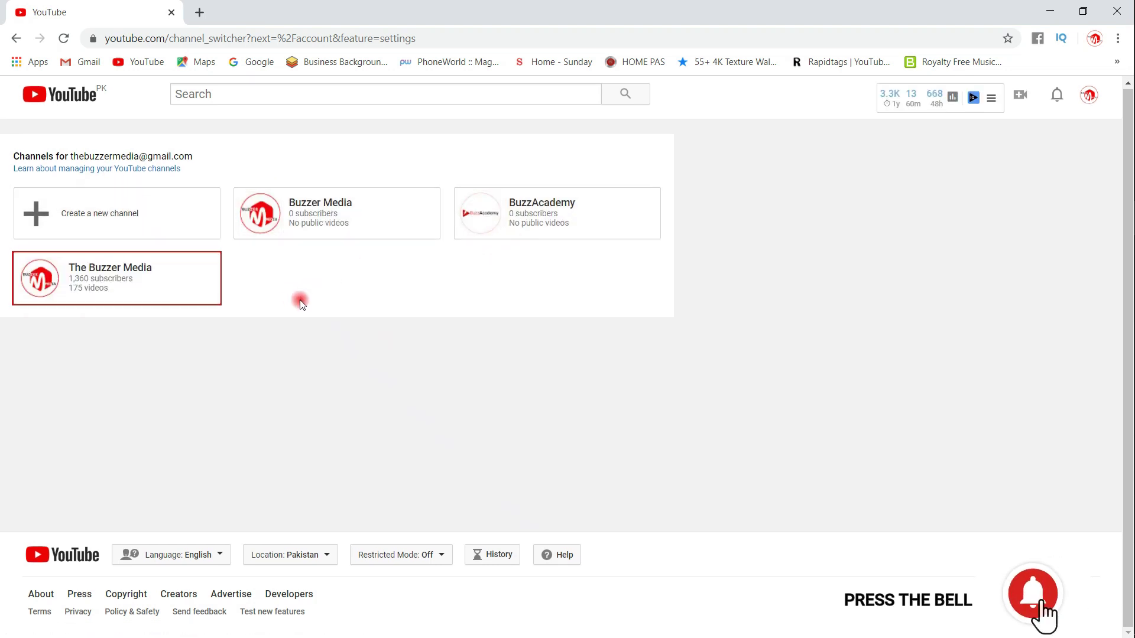
Start creating a new channel with ABC Channel as the Brand Account name, and go back to the channel list without creating it.
click(127, 238)
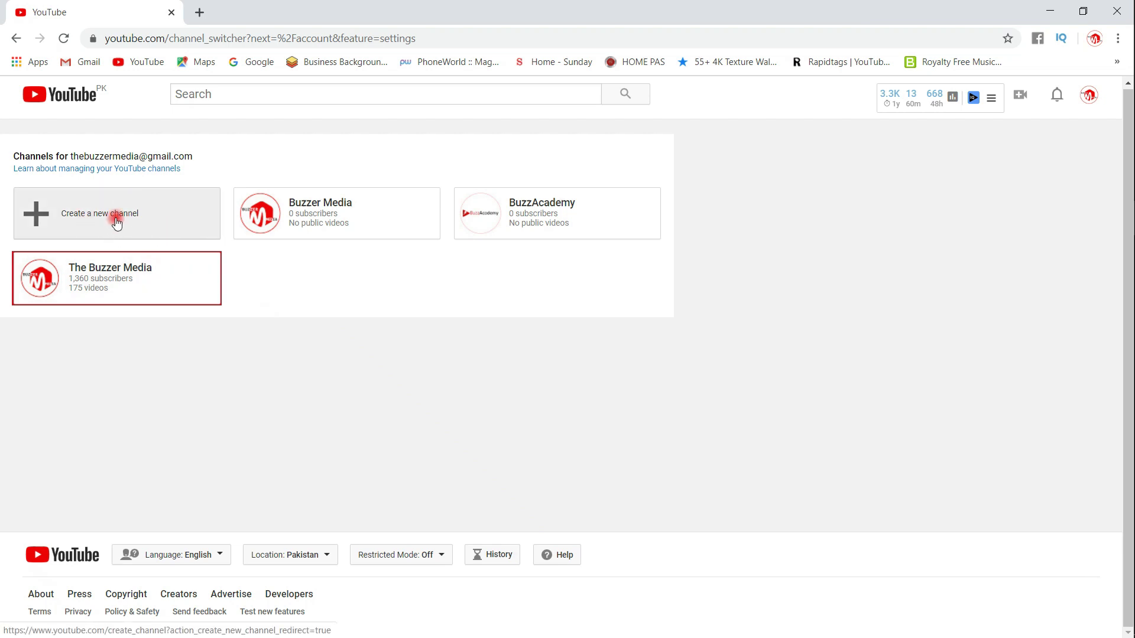
click(118, 237)
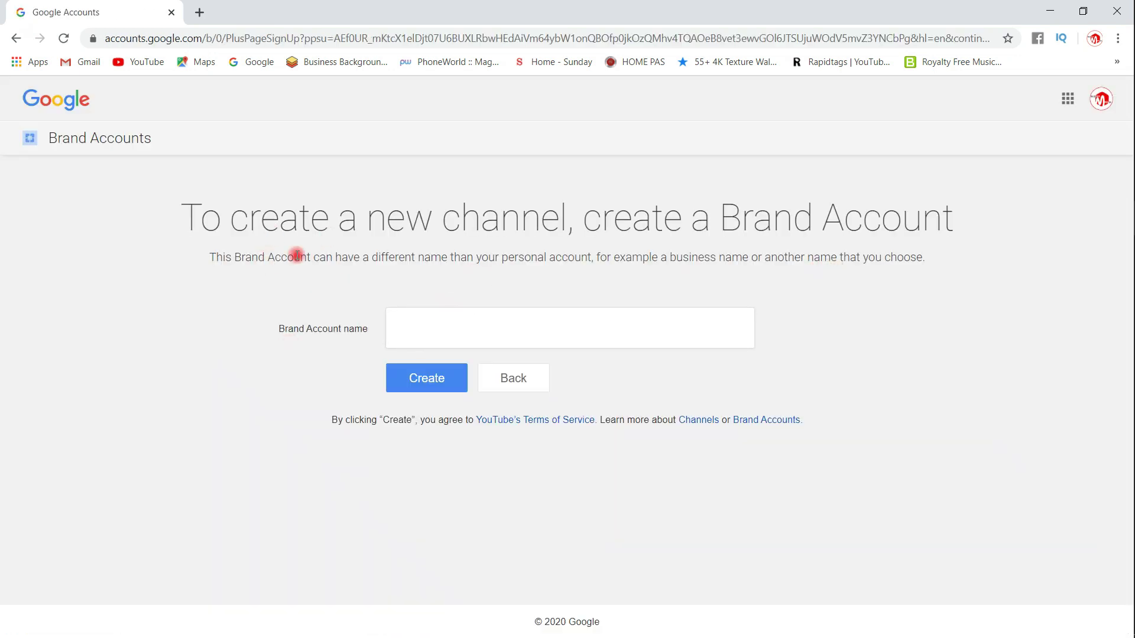
click(423, 329)
click(427, 332)
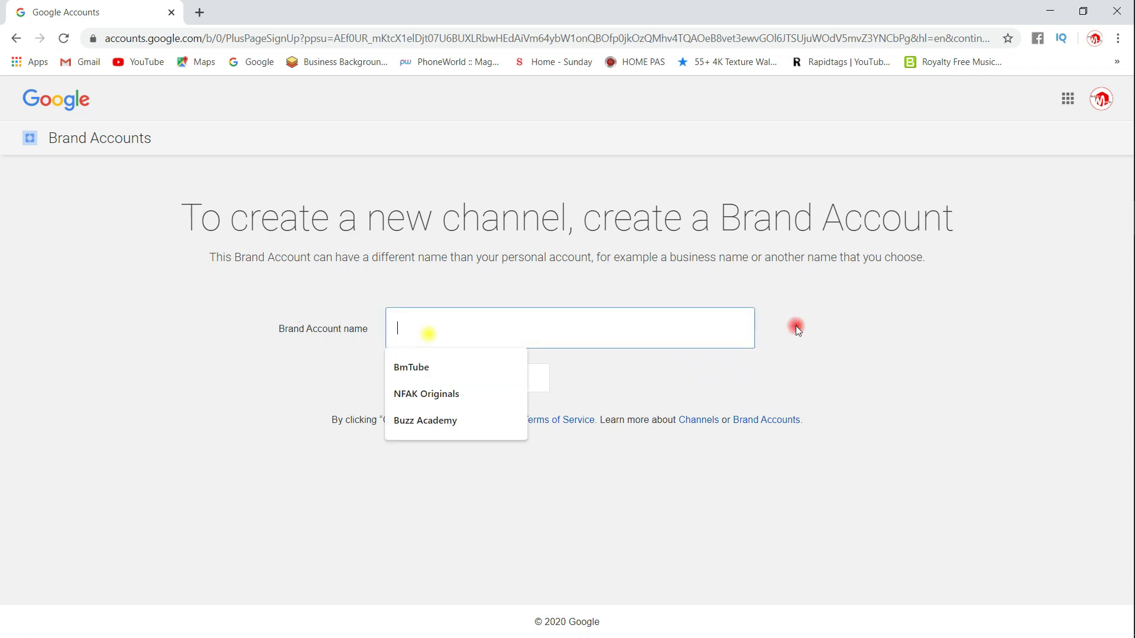
click(582, 216)
click(480, 325)
text(ABC Channel)
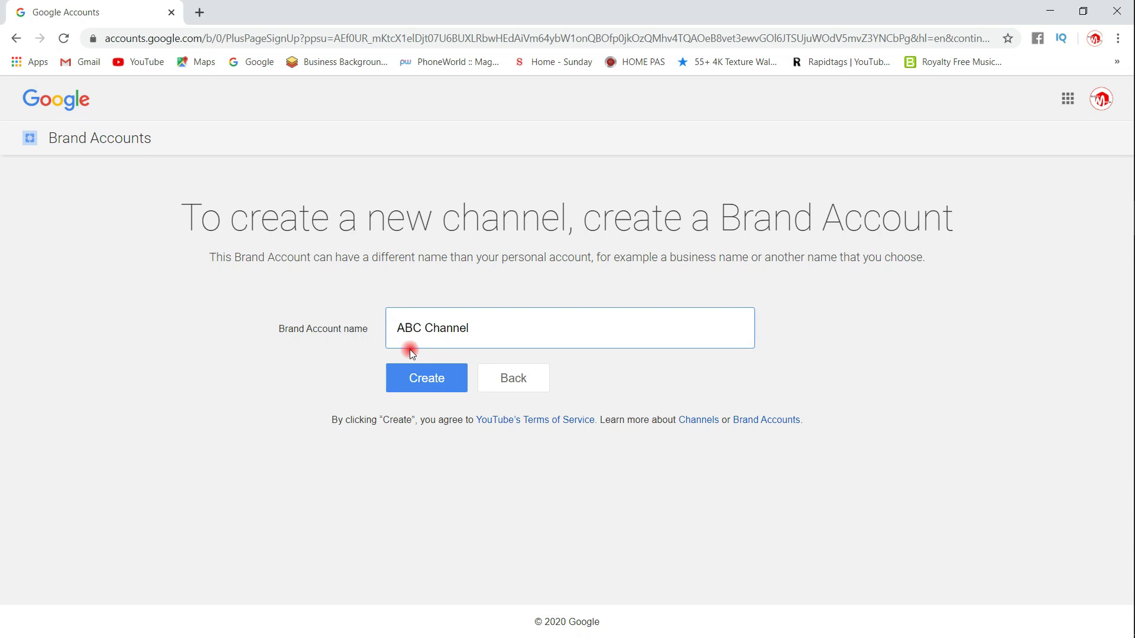
click(522, 380)
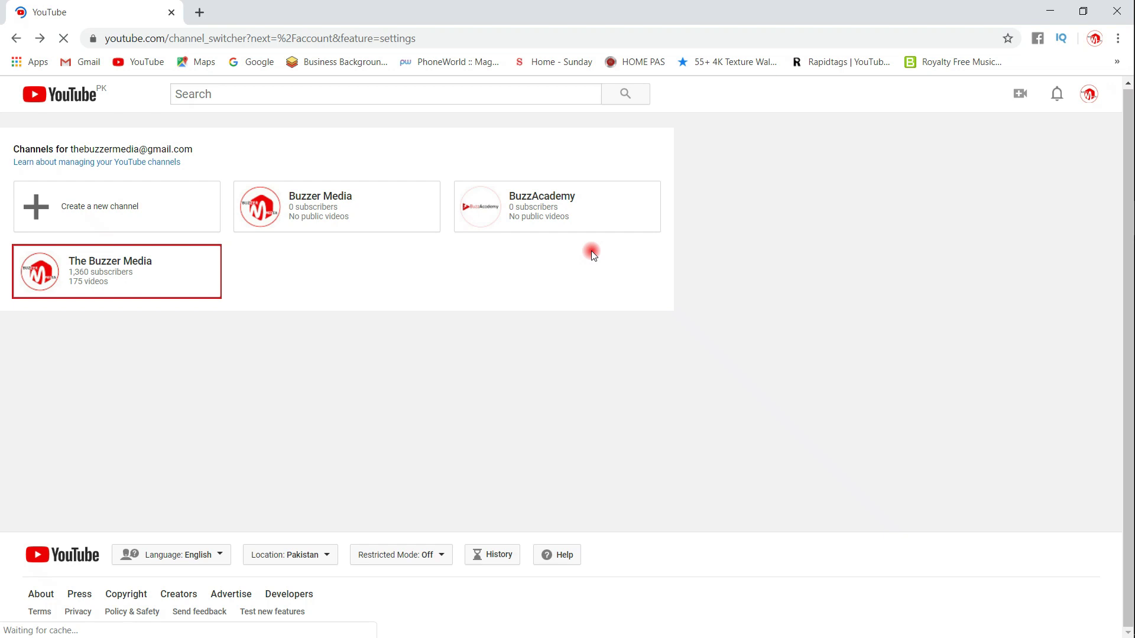
Return to the YouTube home page and switch the account to the BuzzAcademy channel.
click(1085, 96)
click(1058, 188)
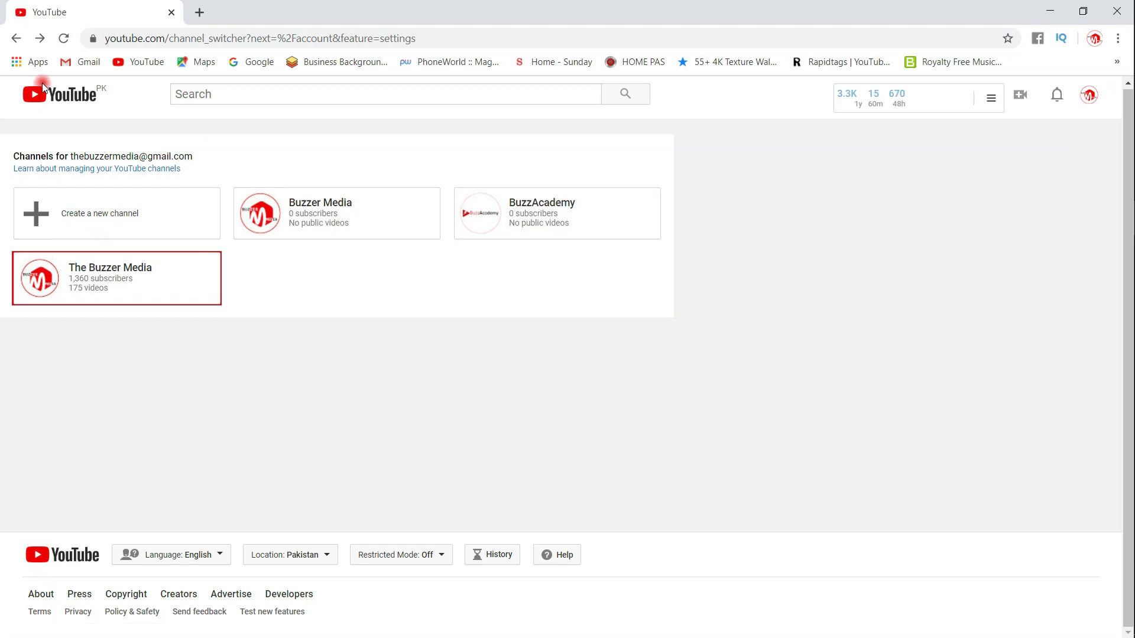
click(43, 88)
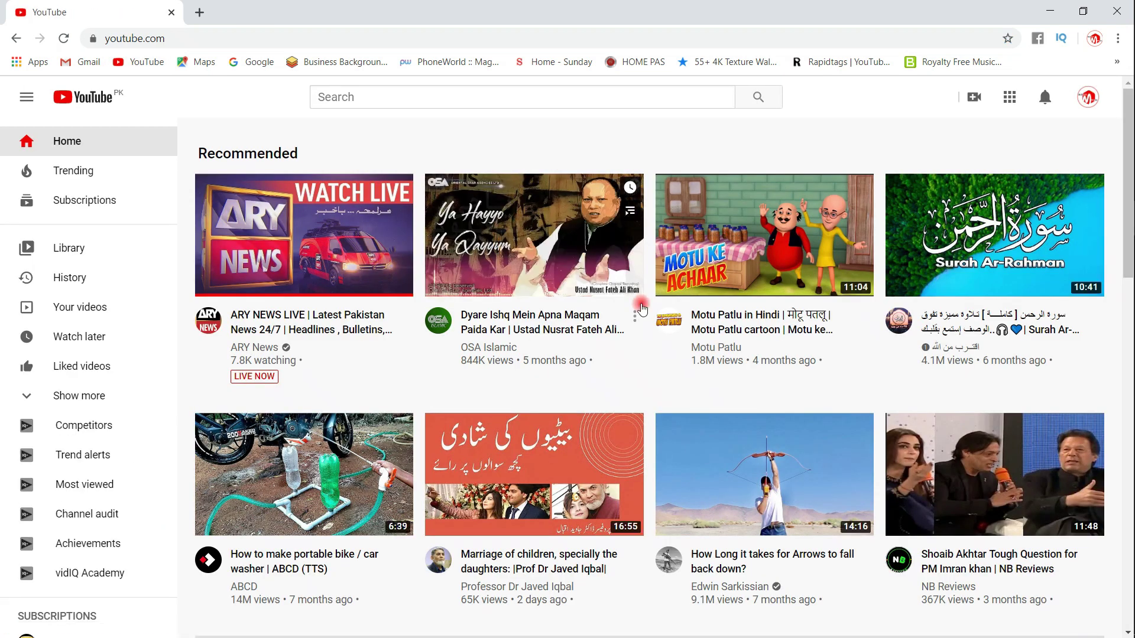
click(1083, 110)
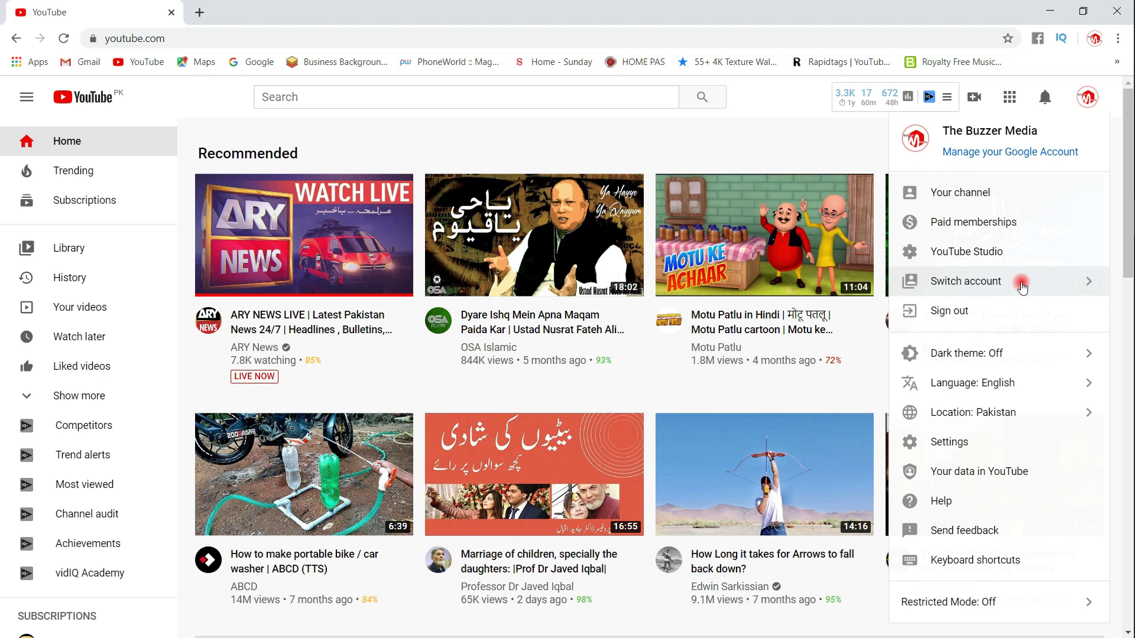
click(960, 288)
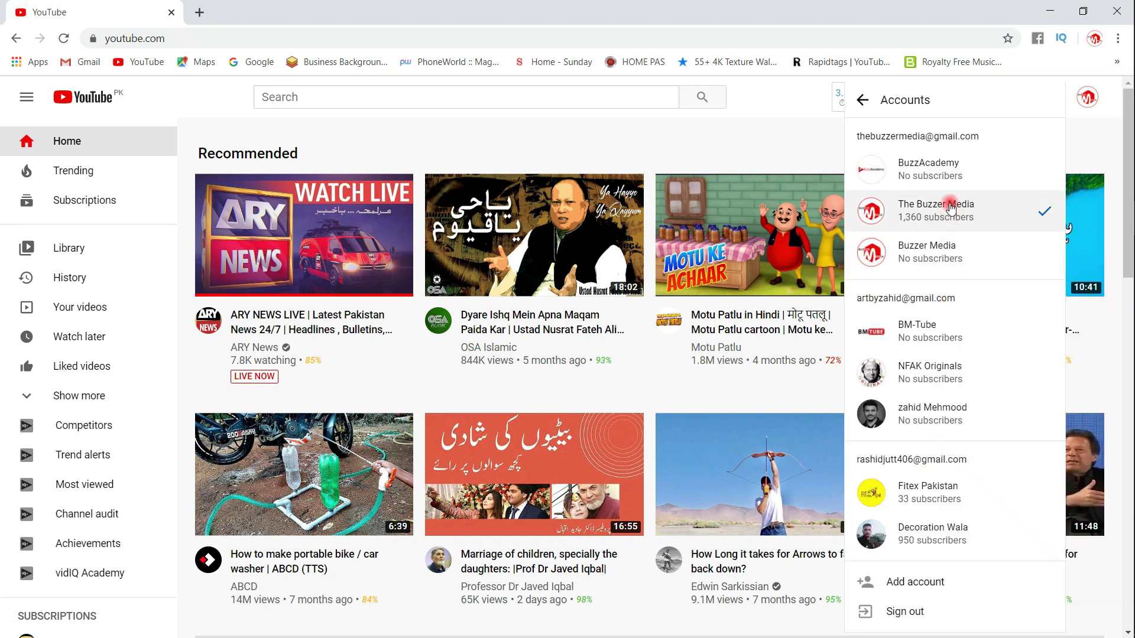
click(948, 170)
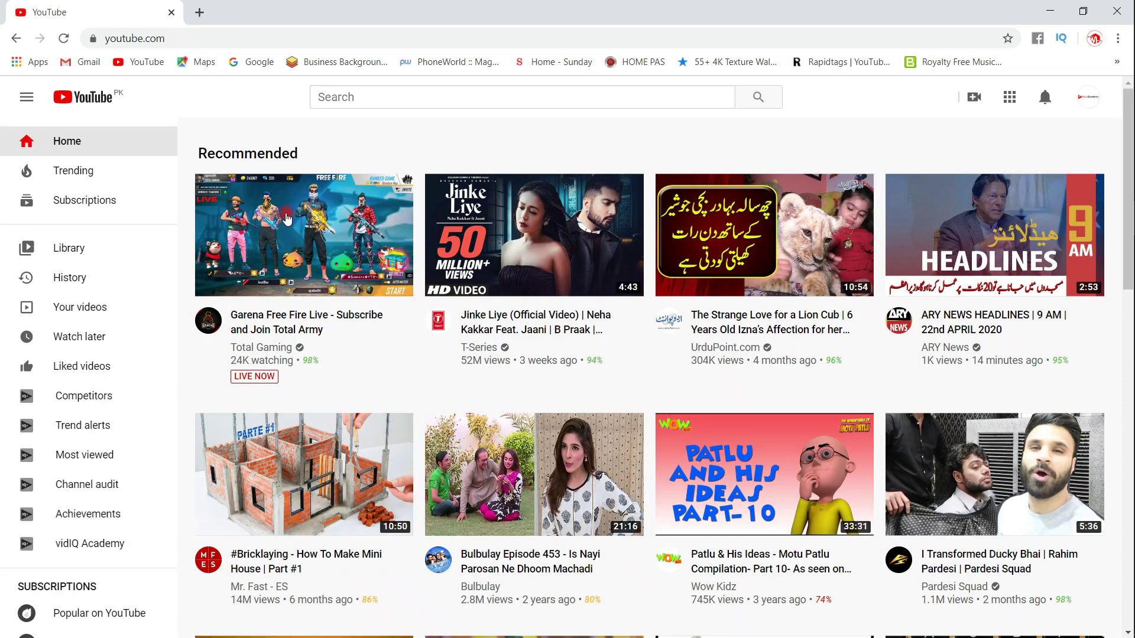
Open BuzzAcademy's Google Account page in a separate browser tab and its YouTube channel page in the original tab.
click(1094, 109)
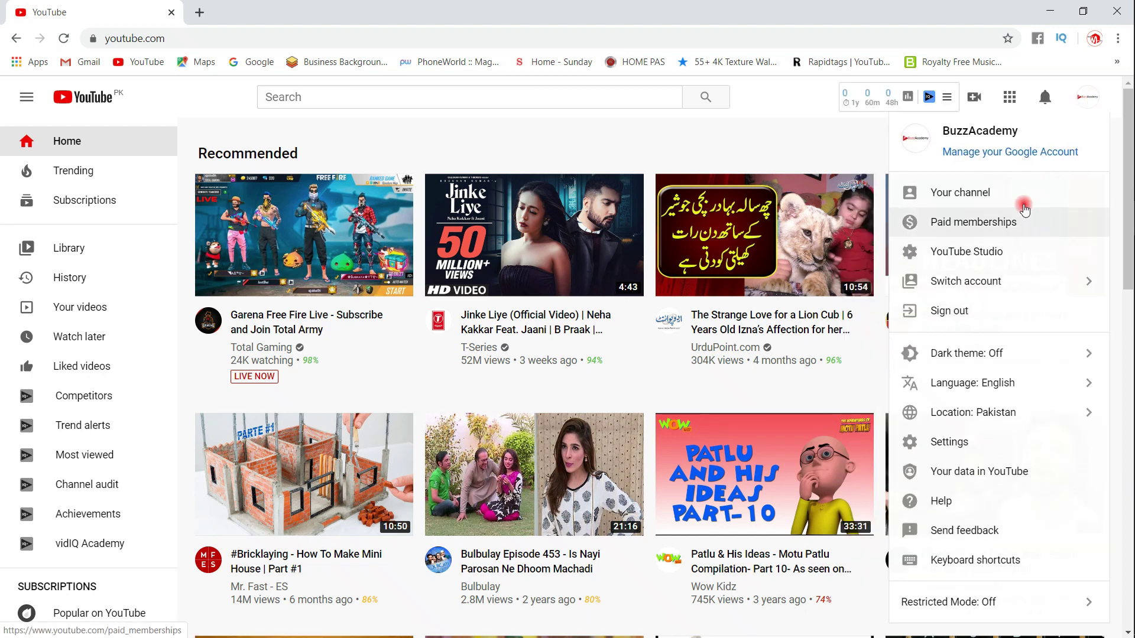
click(978, 153)
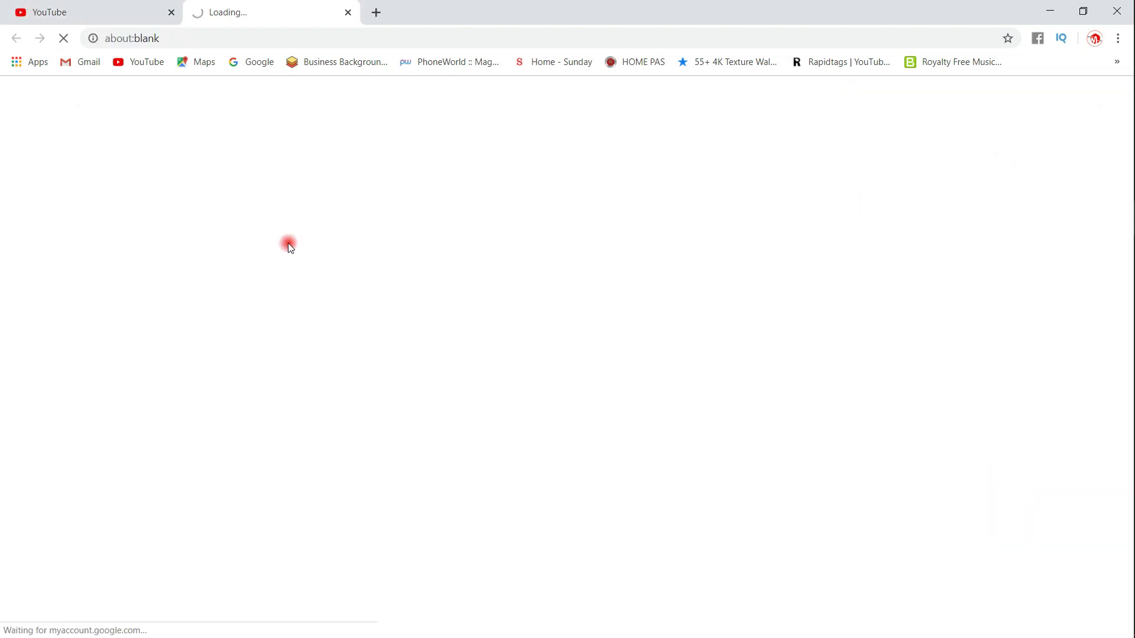
click(130, 12)
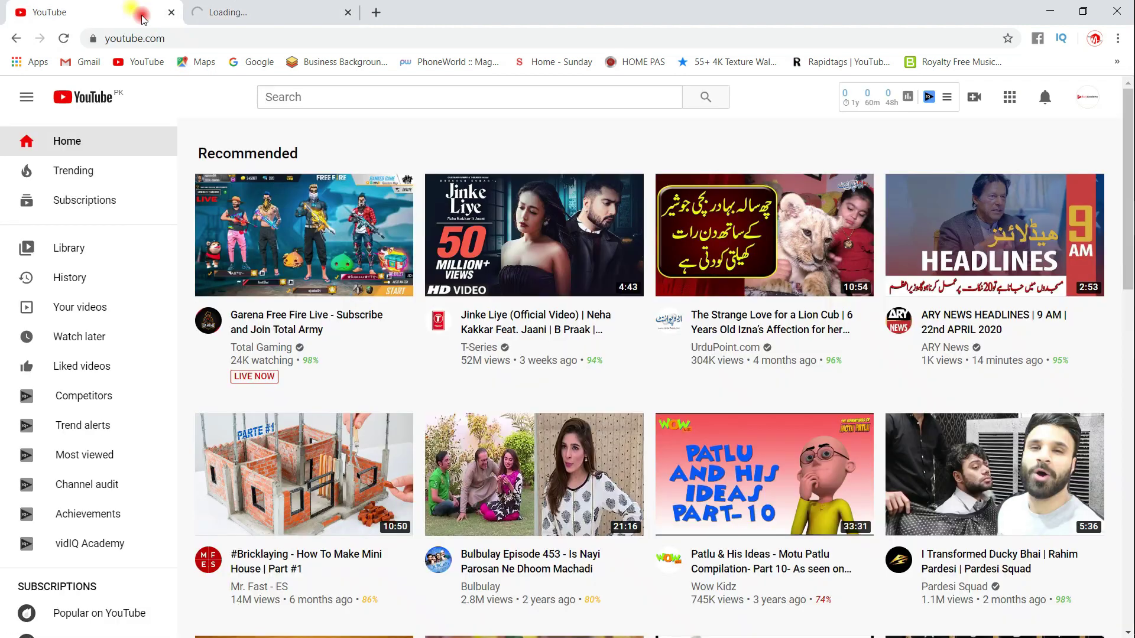
click(1089, 98)
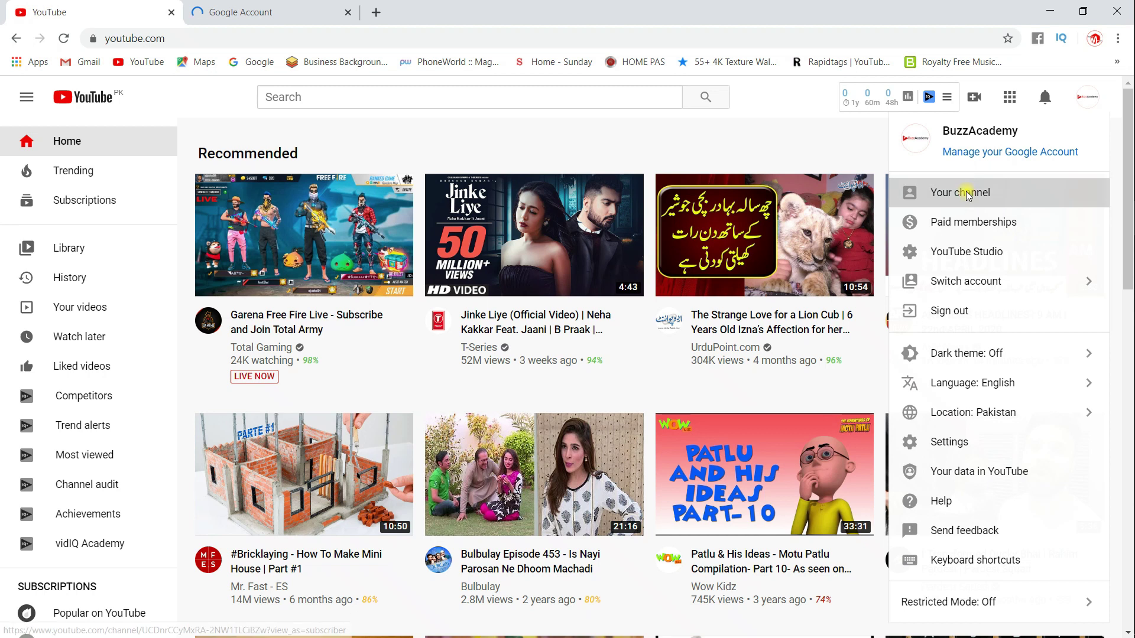
click(967, 194)
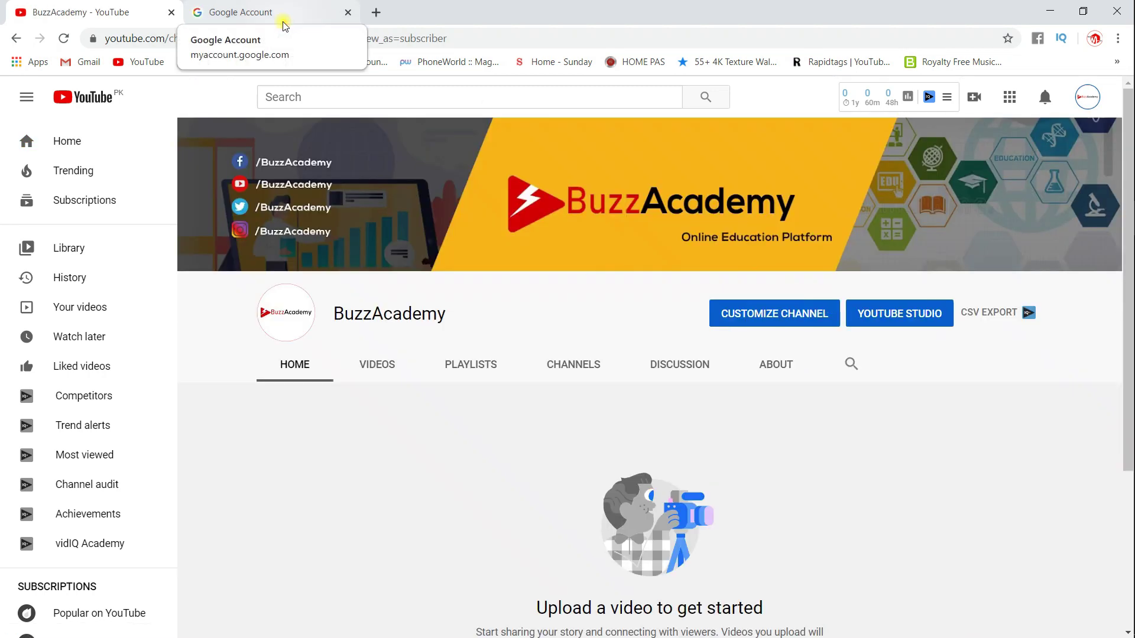
click(284, 24)
click(169, 20)
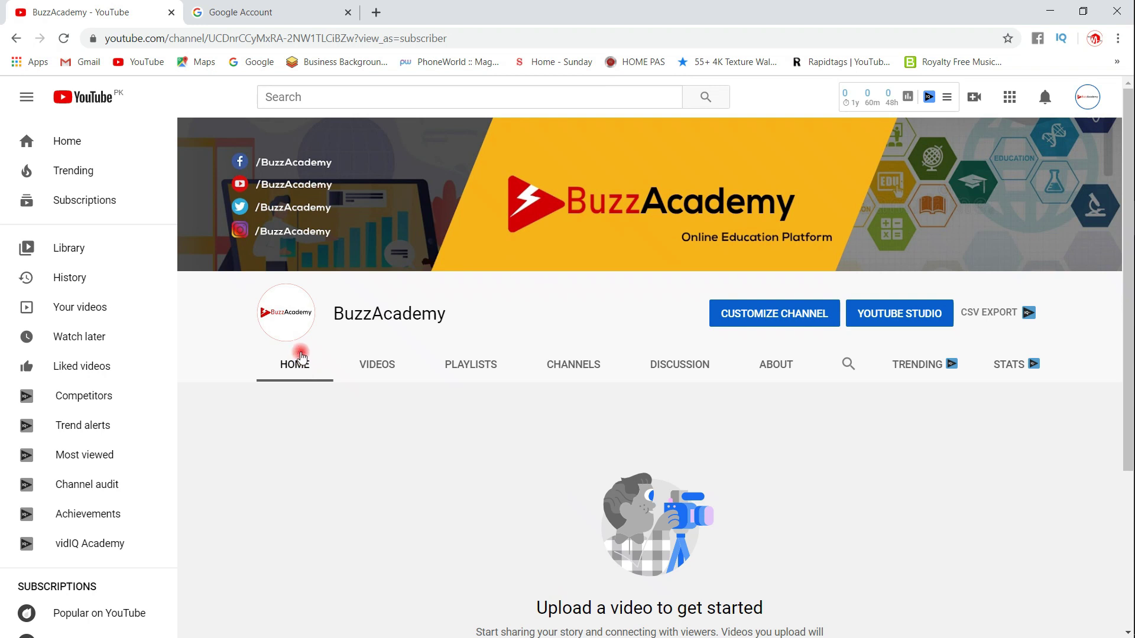
Examine the BuzzAcademy channel's profile picture, banner art, and its About, Channels, Videos and Playlists sections.
mouse_move(300, 336)
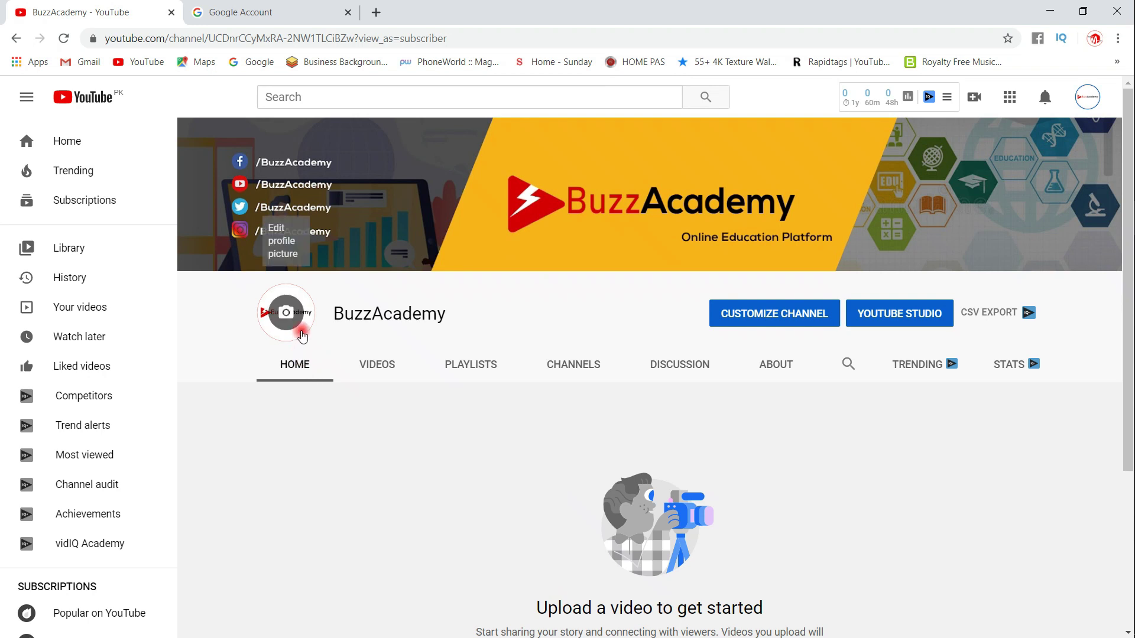
mouse_move(672, 242)
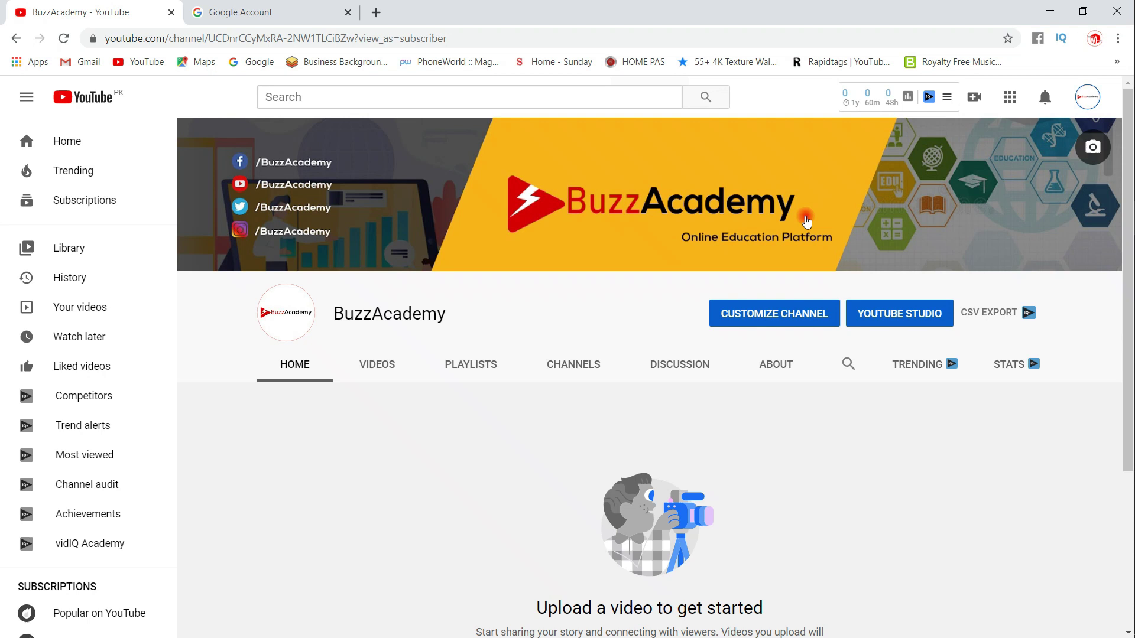
click(775, 370)
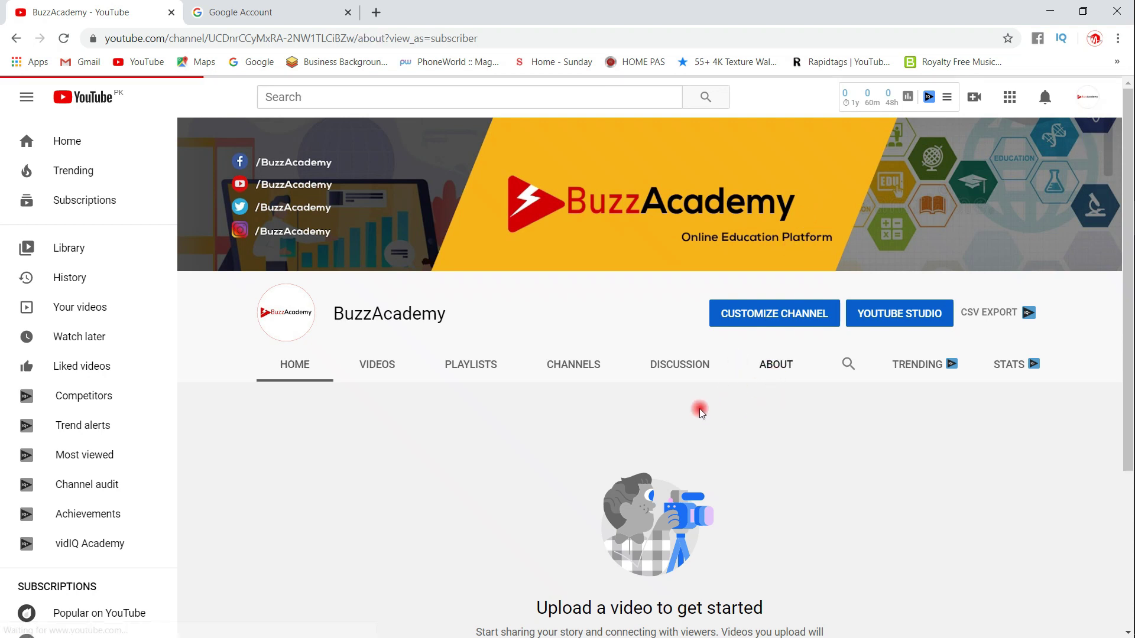
scroll(650, 449, down, 4)
scroll(532, 408, up, 1)
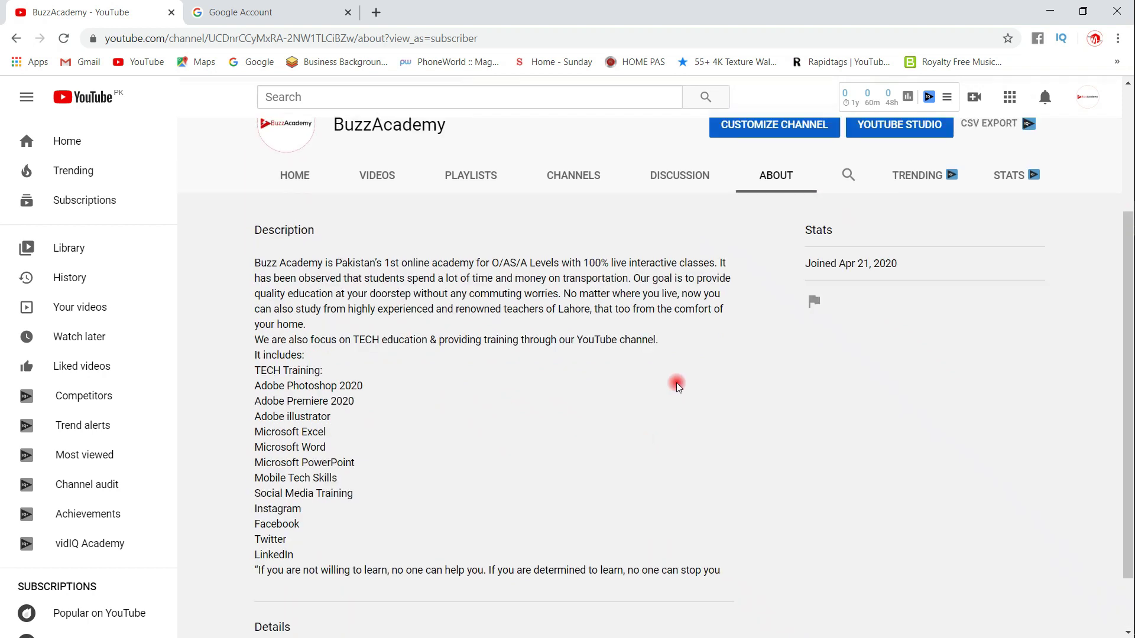
click(586, 184)
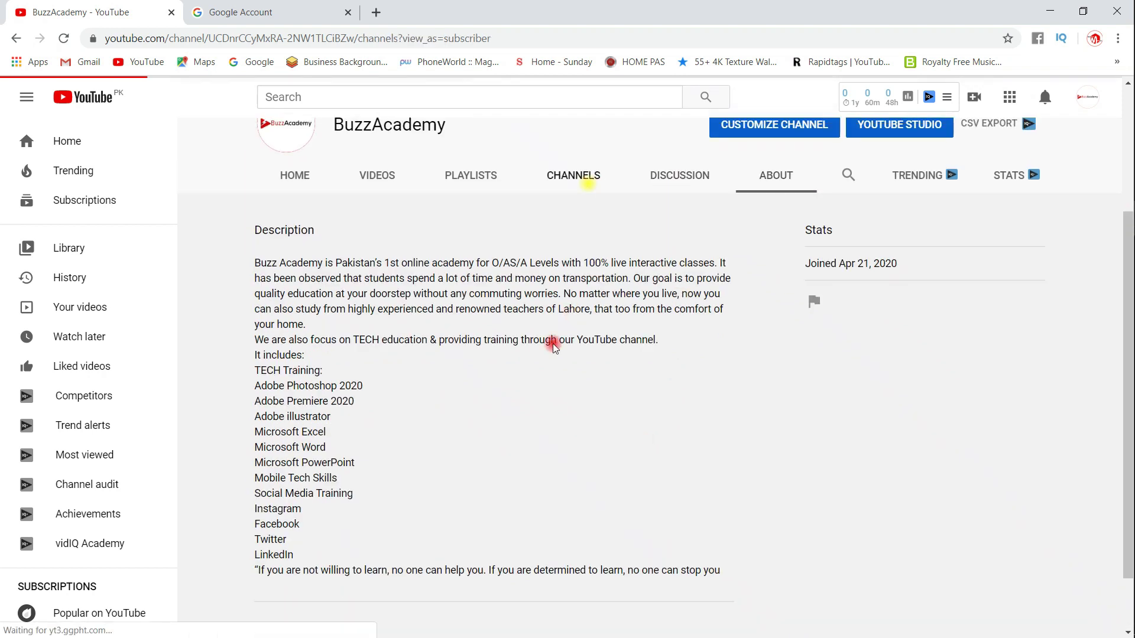
scroll(509, 437, down, 4)
scroll(509, 438, up, 4)
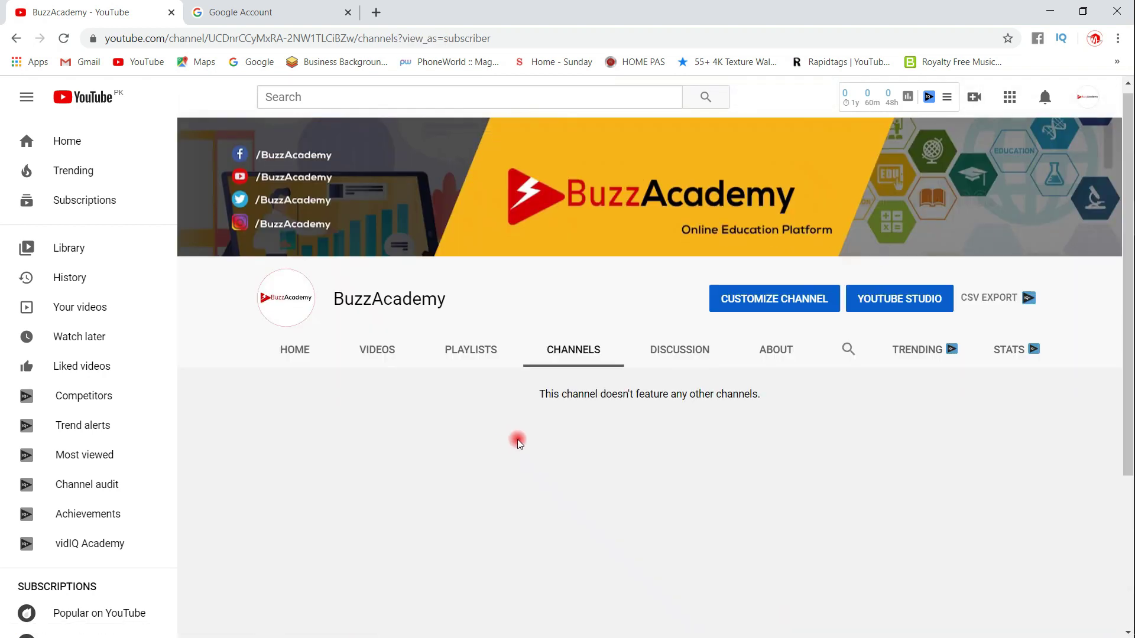
click(392, 364)
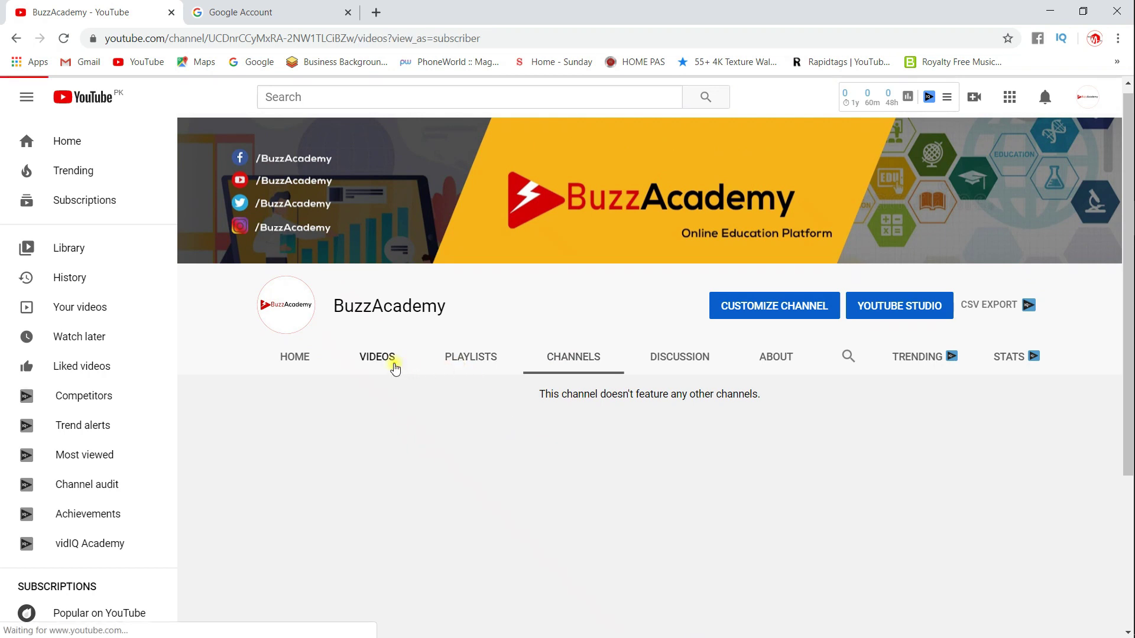
scroll(456, 448, down, 1)
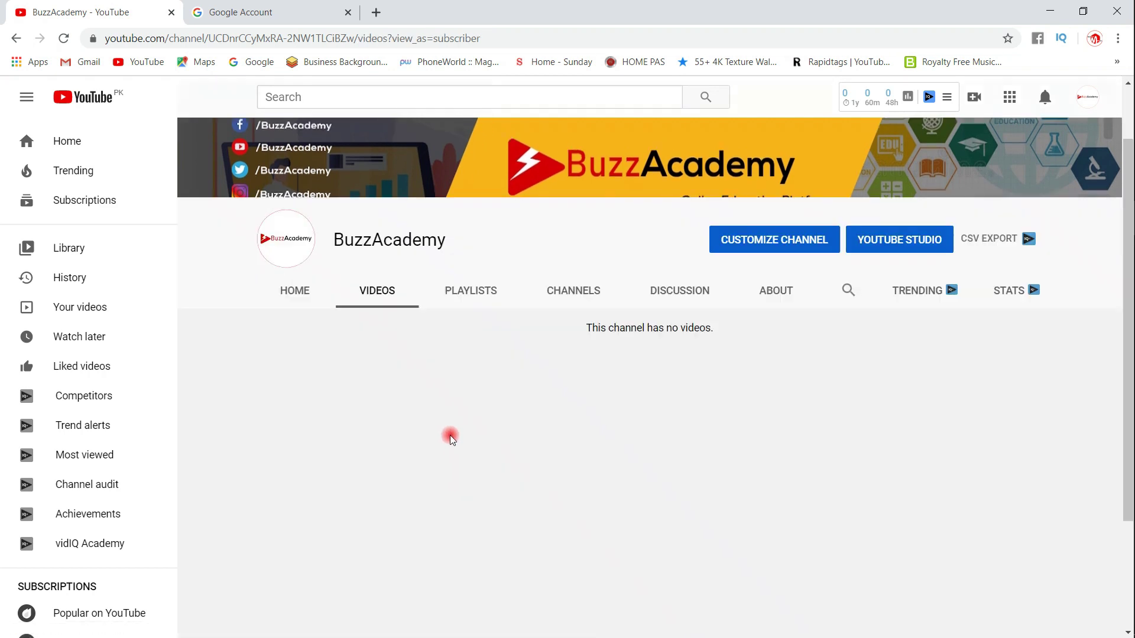
click(480, 297)
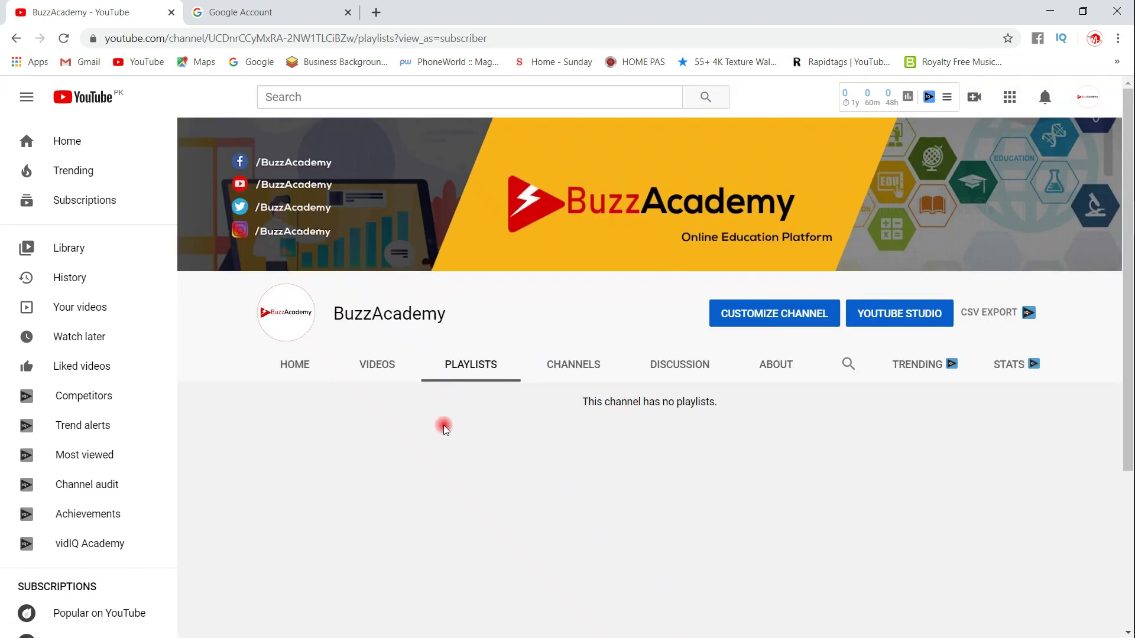
click(389, 374)
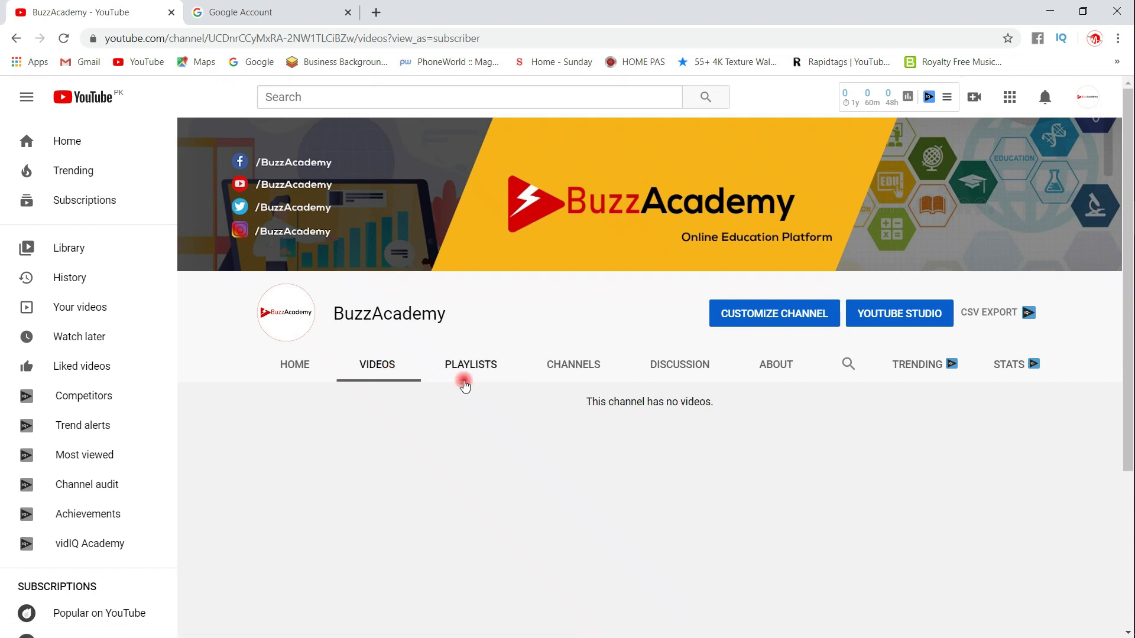